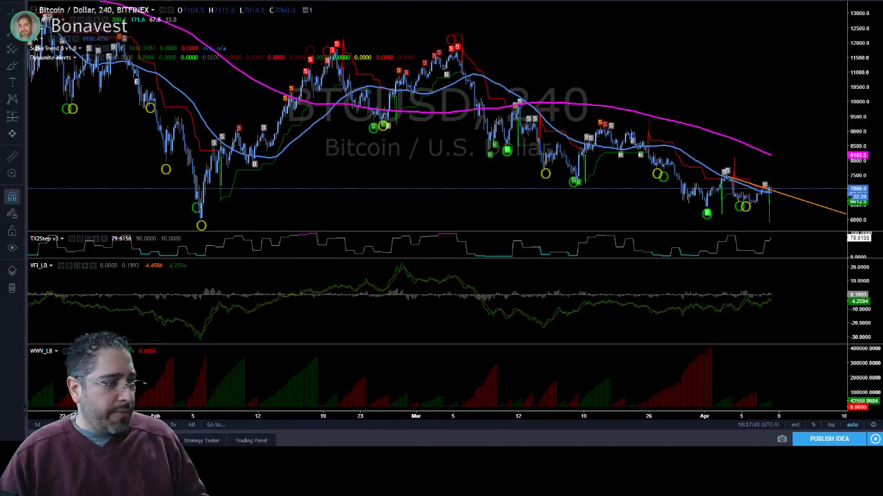
Step: Enlarge the VFI_LB indicator pane by shrinking the WWV_LB pane beneath it
drag(322, 342, 324, 398)
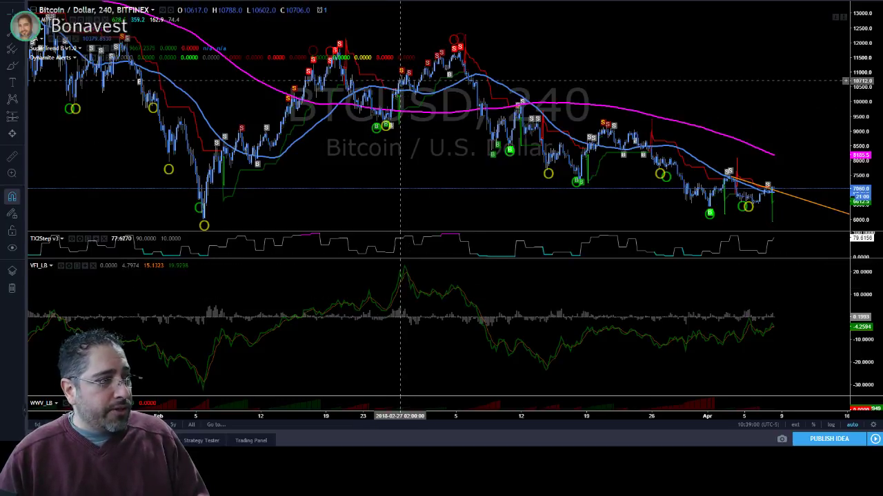
Step: Draw trend lines through the 2018-02-27 and 2018-03-05 peaks, one on the VFI_LB indicator and one on the Bitcoin price
scroll(392, 168, up, 2)
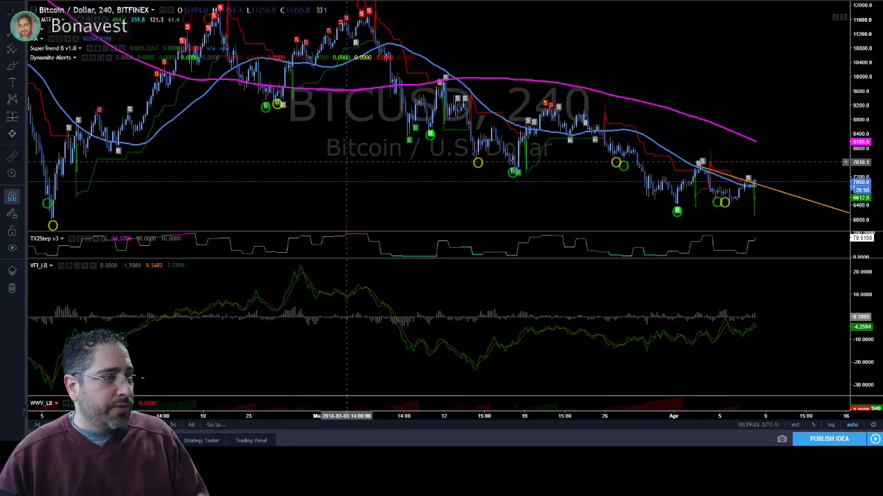
drag(392, 168, 460, 165)
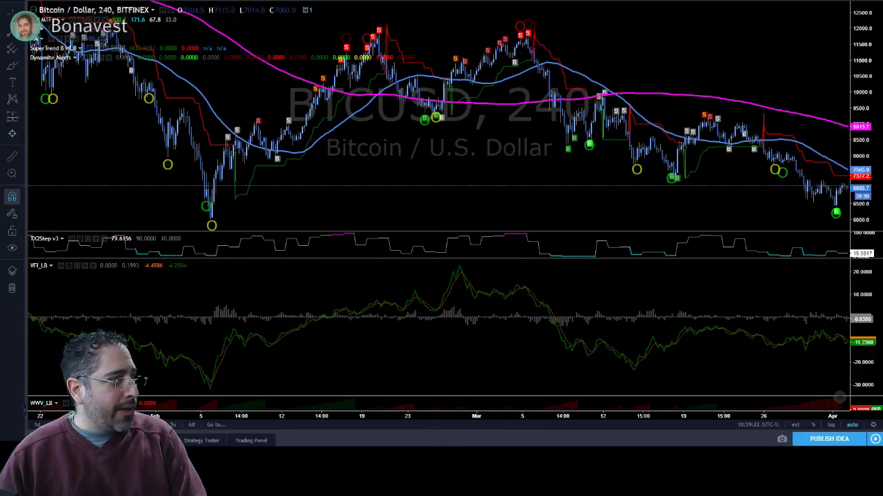
click(461, 265)
click(524, 285)
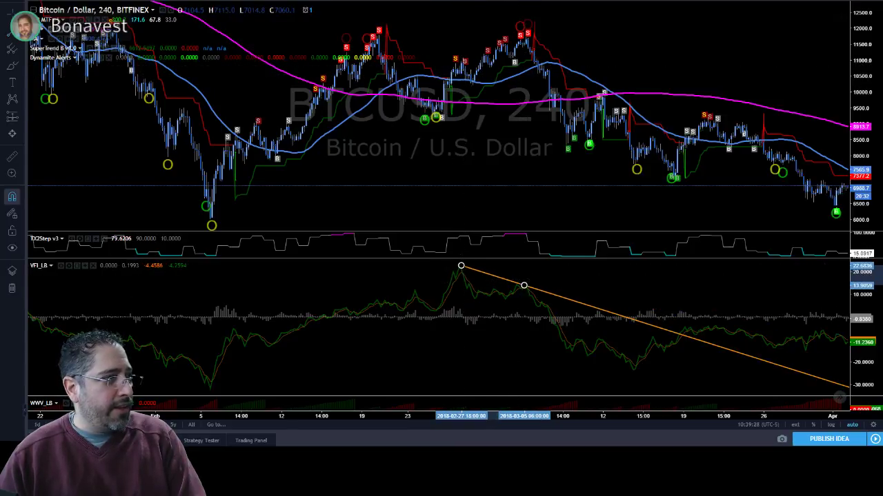
click(462, 63)
click(527, 36)
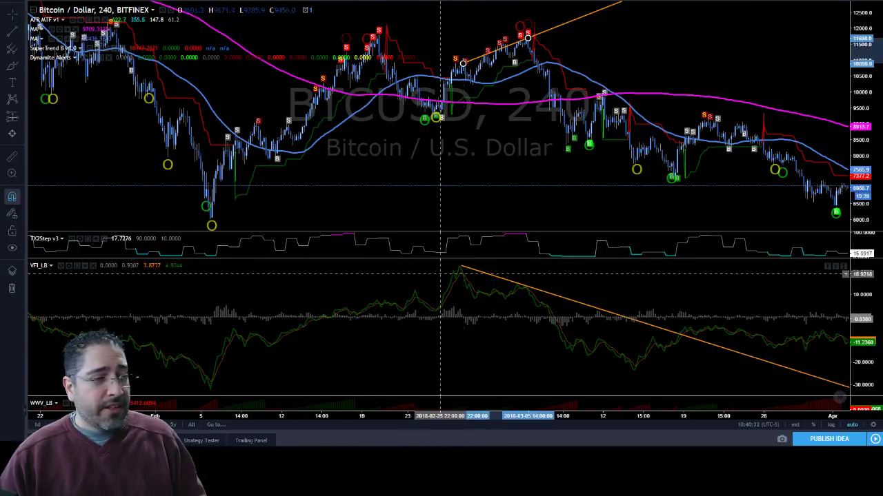
Step: Review the input settings of the VFI_LB indicator beside the chart and close them without changes
mouse_move(69, 265)
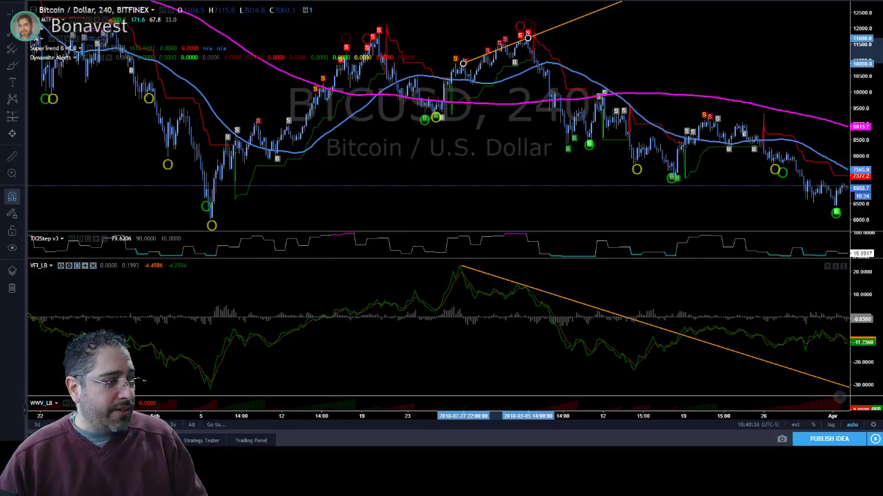
click(69, 265)
drag(503, 139, 720, 178)
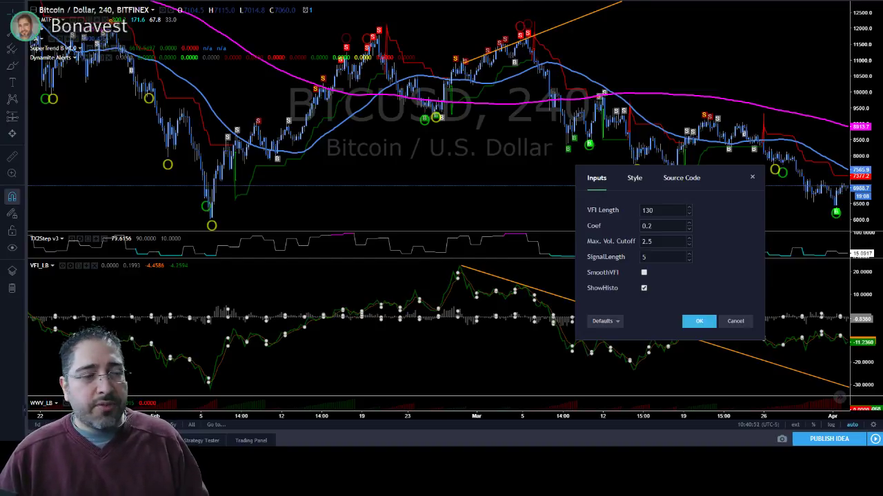
drag(724, 178, 740, 115)
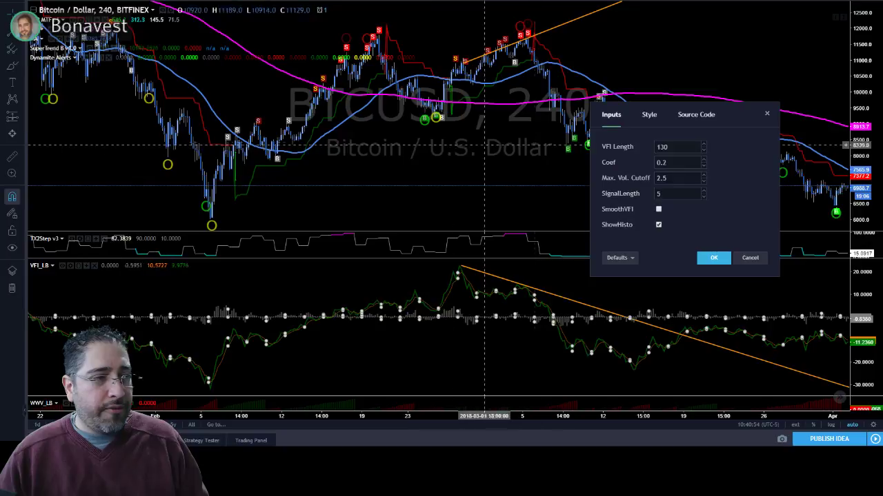
scroll(487, 136, down, 5)
key(Escape)
Step: Delete the two trend lines across the February and March peaks on the VFI_LB indicator and the price chart
drag(641, 67, 558, 64)
scroll(538, 210, up, 2)
scroll(539, 210, up, 1)
scroll(539, 211, down, 1)
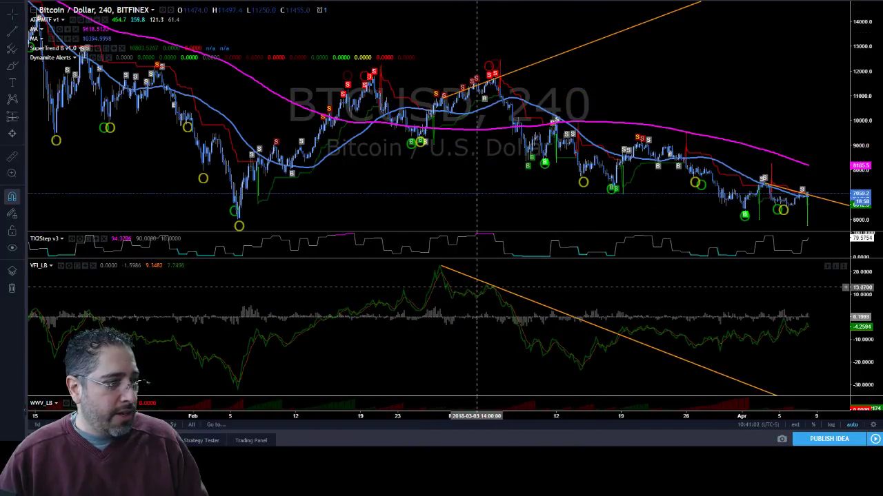
click(475, 279)
key(Delete)
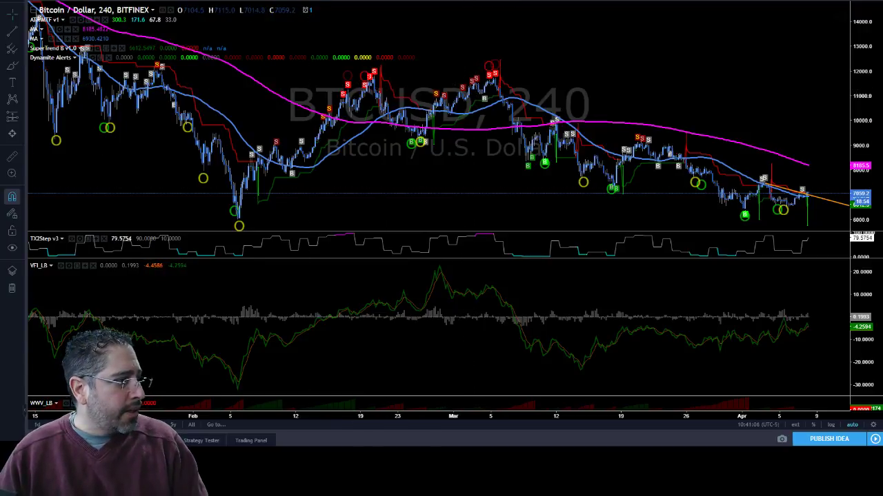
Step: Set the VFI Length of the VFI_LB indicator to 89, keeping its settings dialog clear of the recent candles
click(68, 266)
drag(497, 133, 217, 73)
click(155, 106)
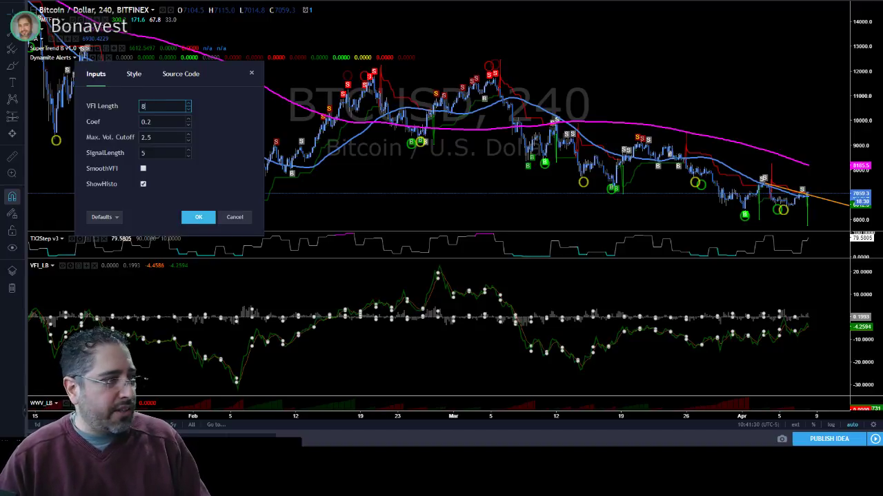
key(Tab)
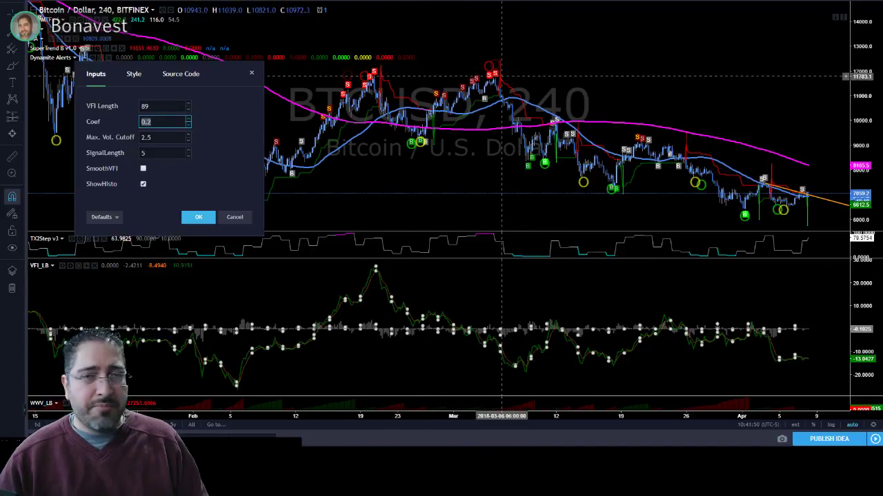
Step: Set the VFI Length of the VFI_LB indicator to 55
click(155, 106)
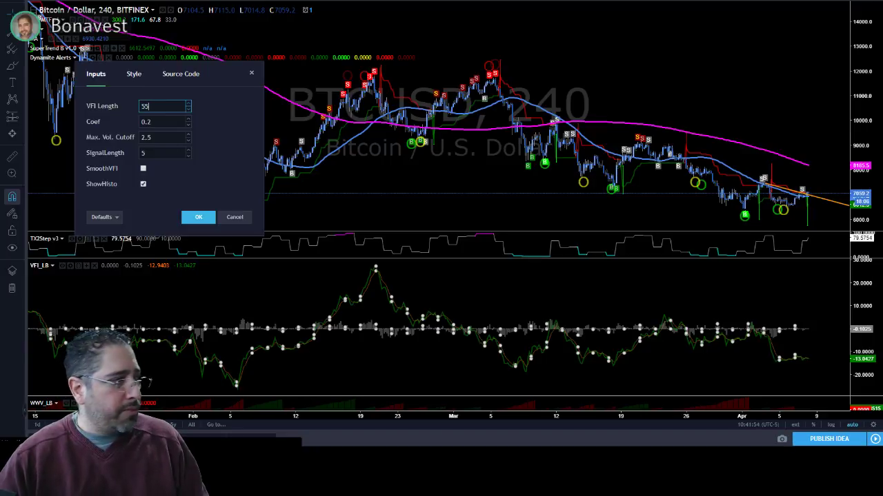
text(55)
key(Tab)
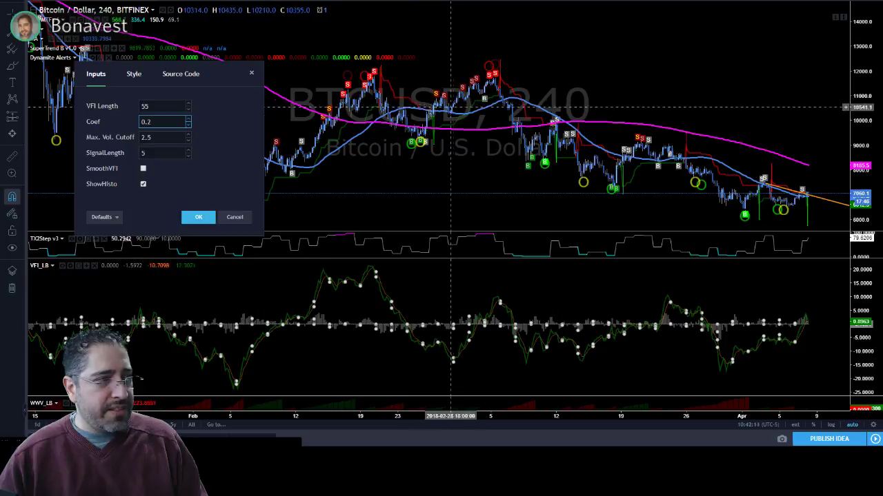
Step: Set the VFI Length of the VFI_LB indicator to 34
key(shift+Tab)
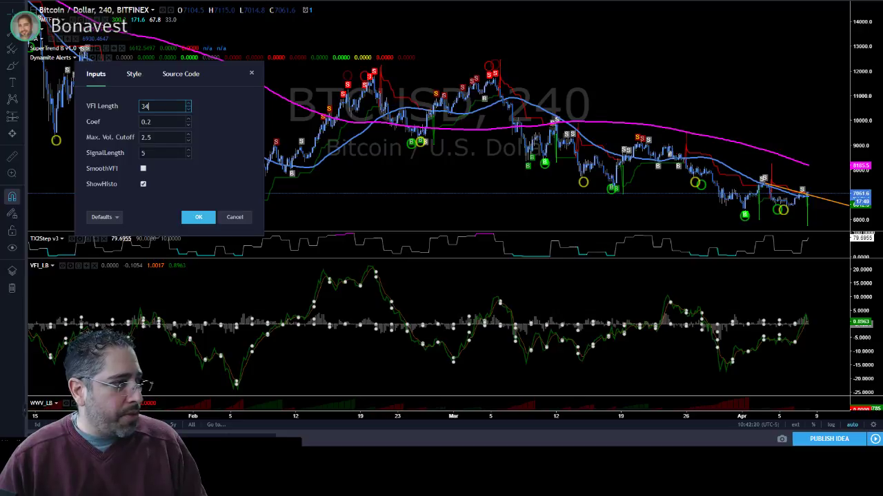
key(Tab)
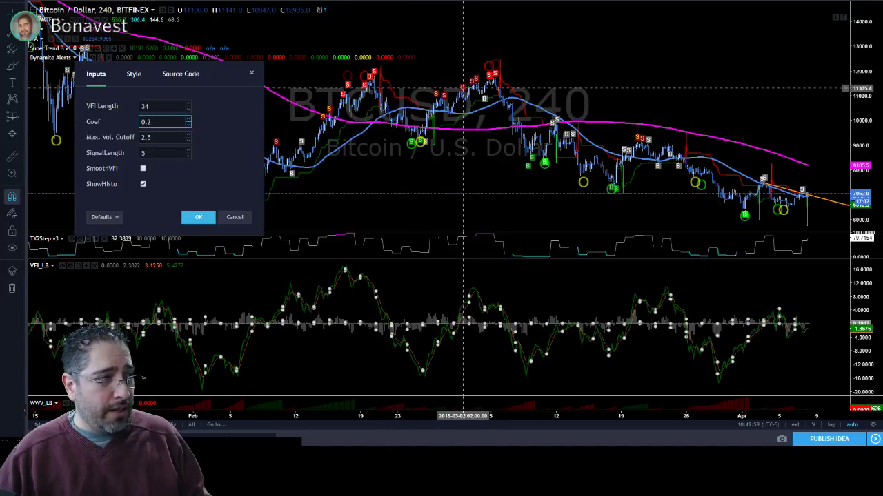
Step: Measure the price rise from the late-February low to the early-March high, and clear the measurement
shift+click(423, 131)
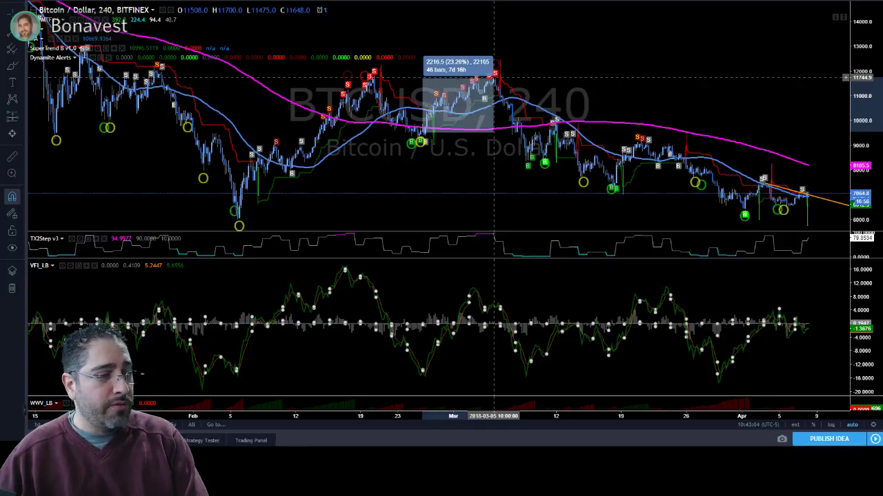
click(434, 173)
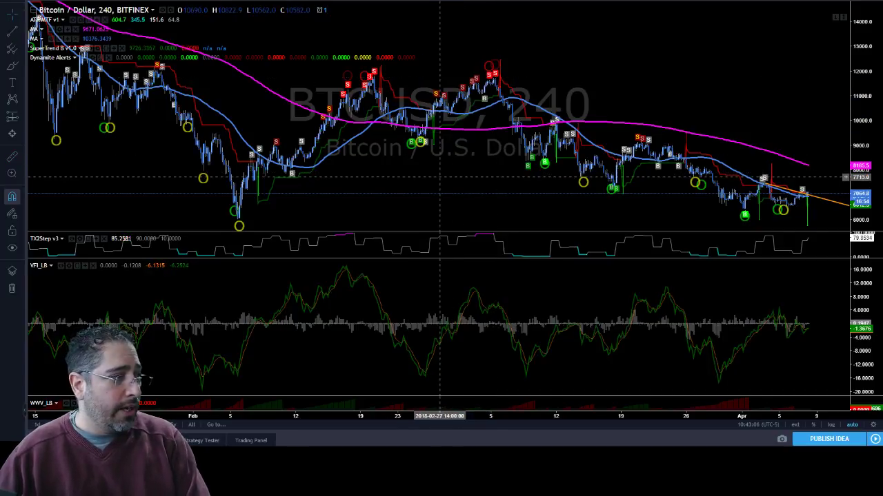
Step: Set the Coef input of the VFI_LB indicator to 0.1 and apply the settings
click(69, 265)
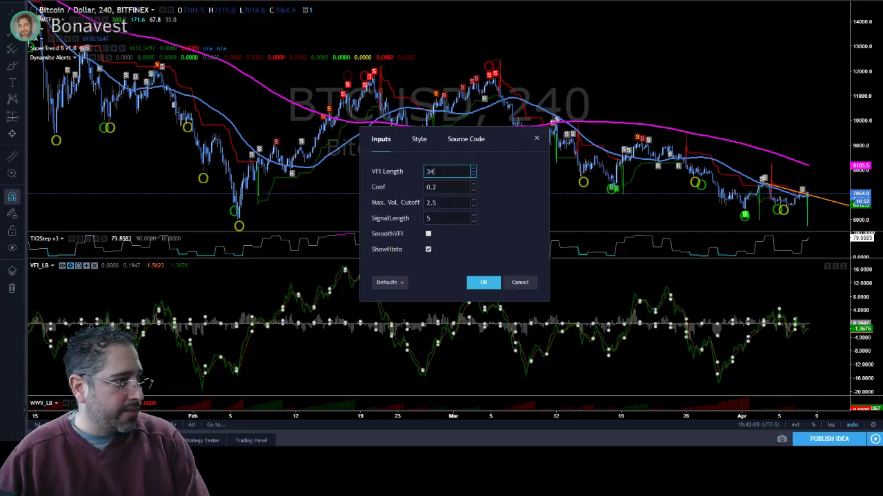
drag(565, 131, 208, 71)
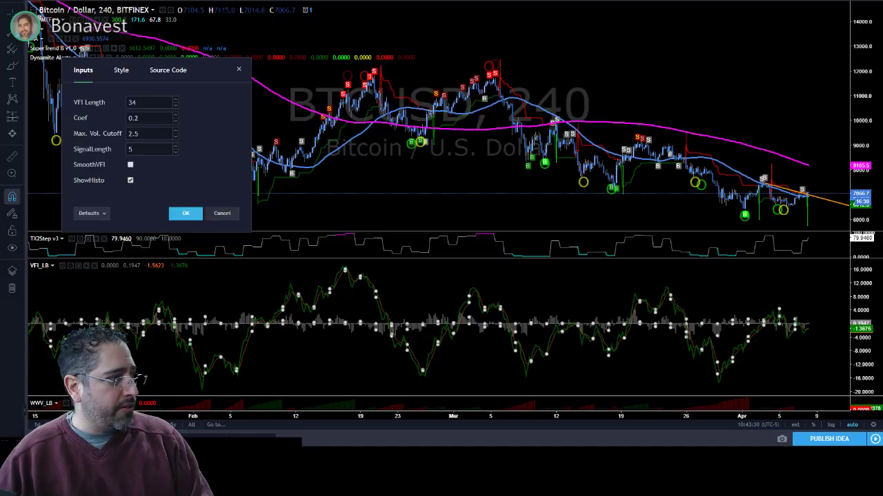
click(130, 134)
double_click(130, 134)
click(137, 118)
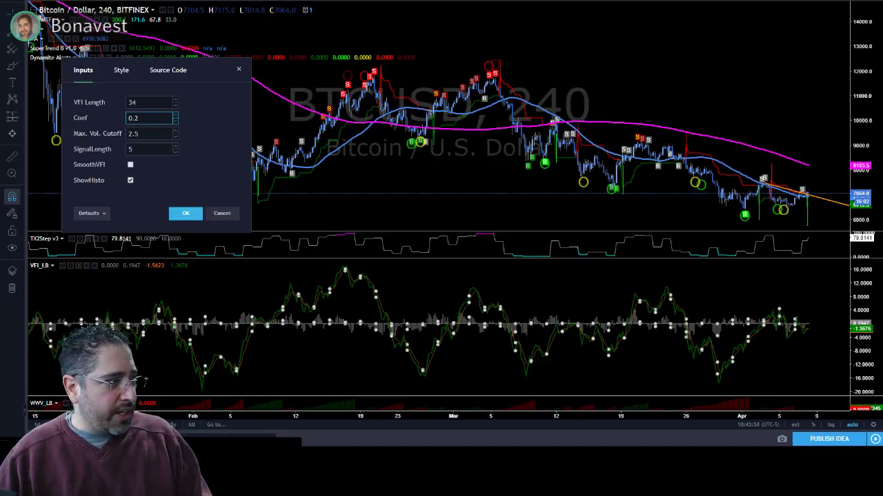
key(BackSpace)
key(BackSpace)
key(BackSpace)
text(.1)
click(150, 102)
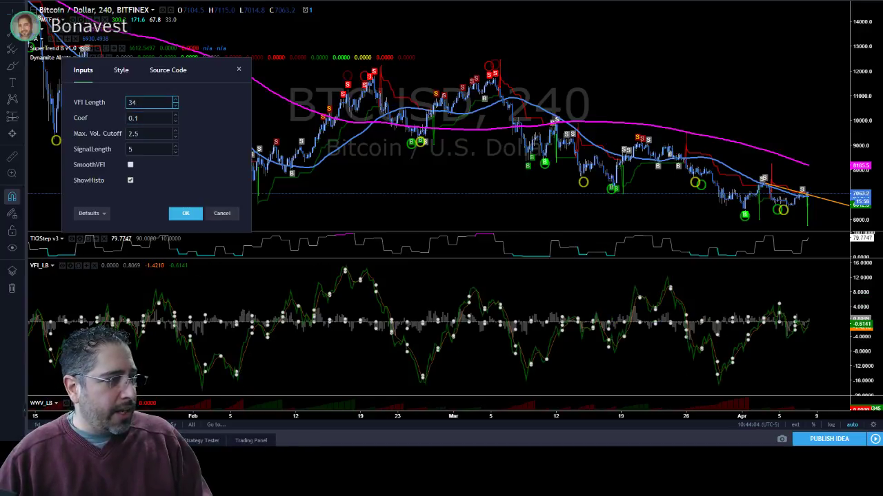
key(Return)
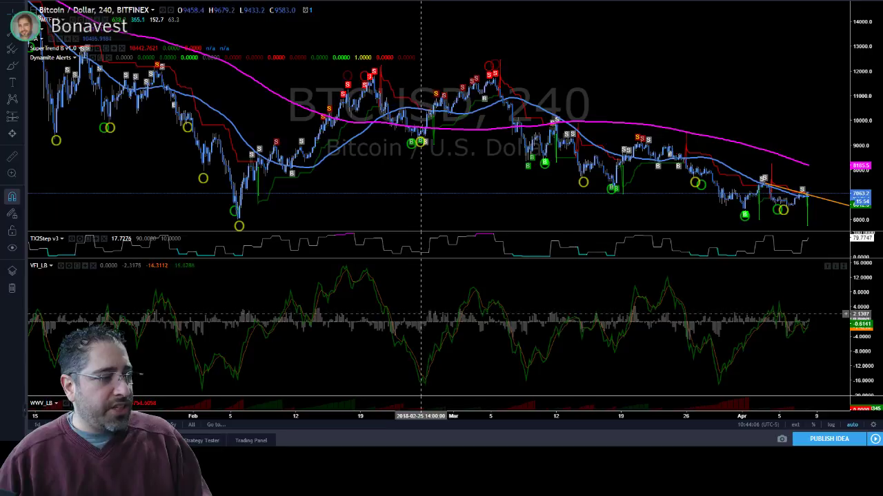
Step: Try the VFI_LB indicator's Max. Vol. Cutoff at 1 and at 1.5
click(68, 266)
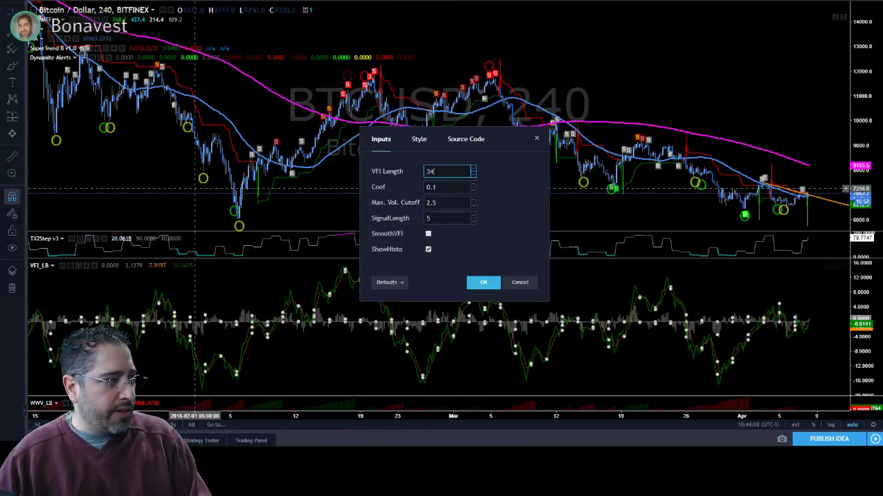
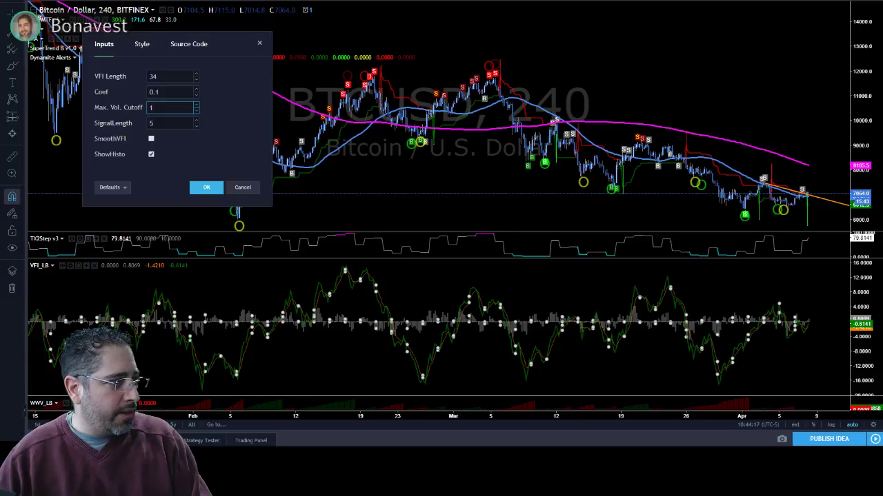
key(Tab)
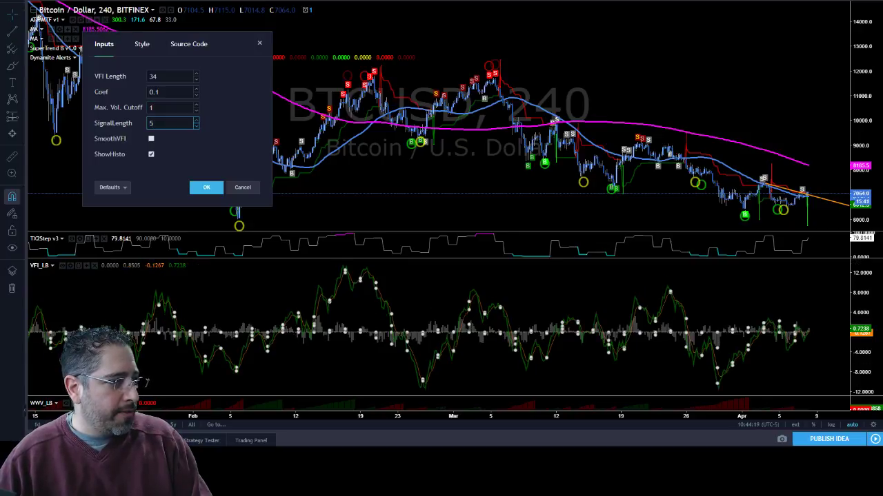
key(shift+Tab)
text(1.5)
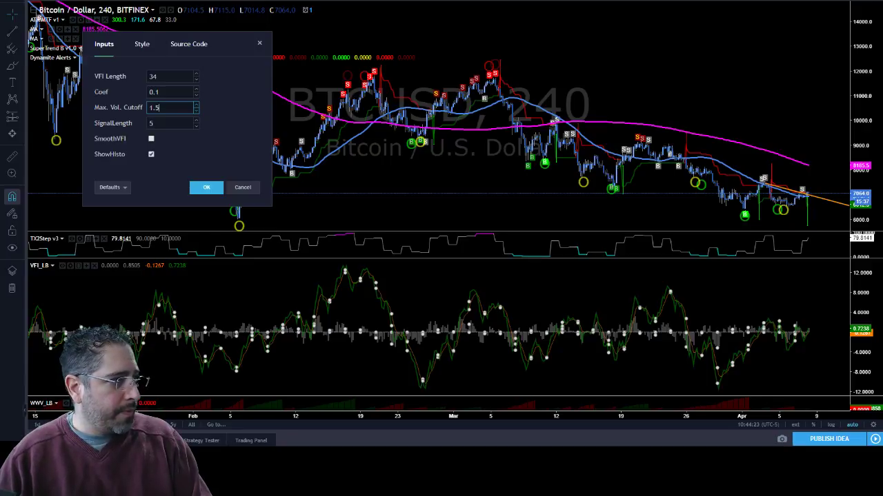
key(Tab)
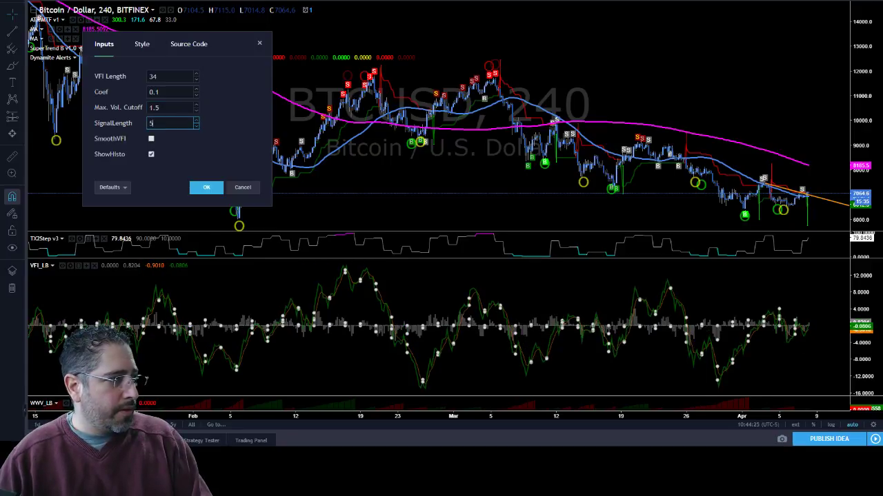
Step: Set the Max. Vol. Cutoff of the VFI_LB indicator back to 2.5
key(shift+Tab)
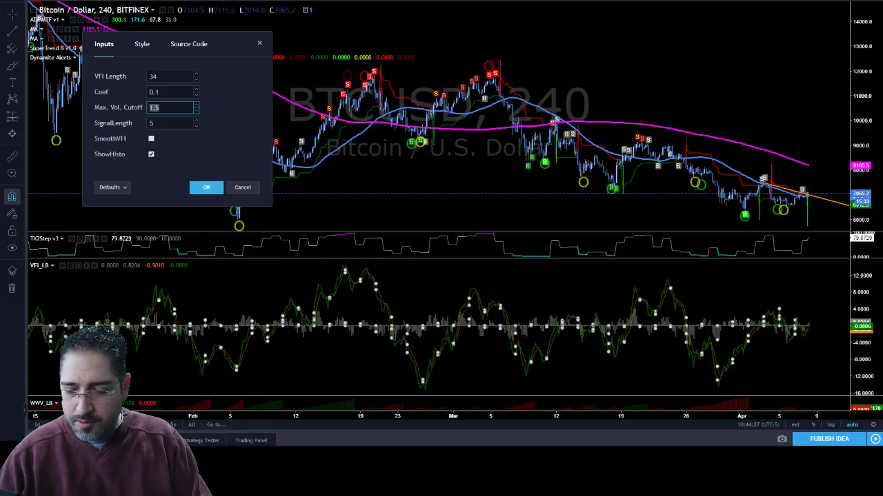
text(2.5)
key(Tab)
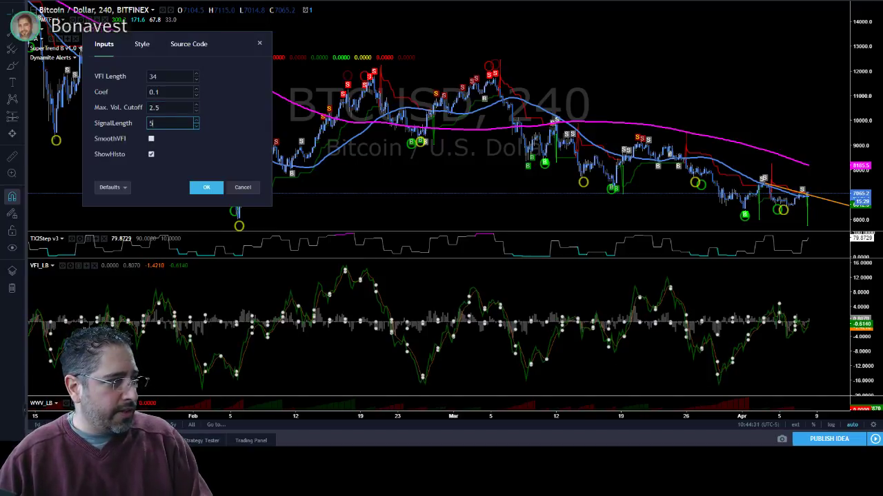
Step: Move the settings dialog off the February price action and set the VFI_LB indicator's SignalLength to 10
drag(220, 44, 475, 43)
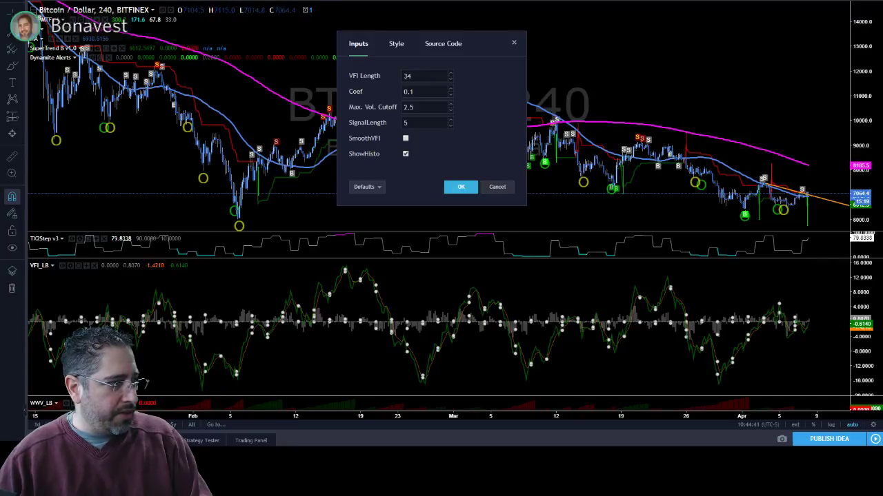
drag(442, 43, 703, 39)
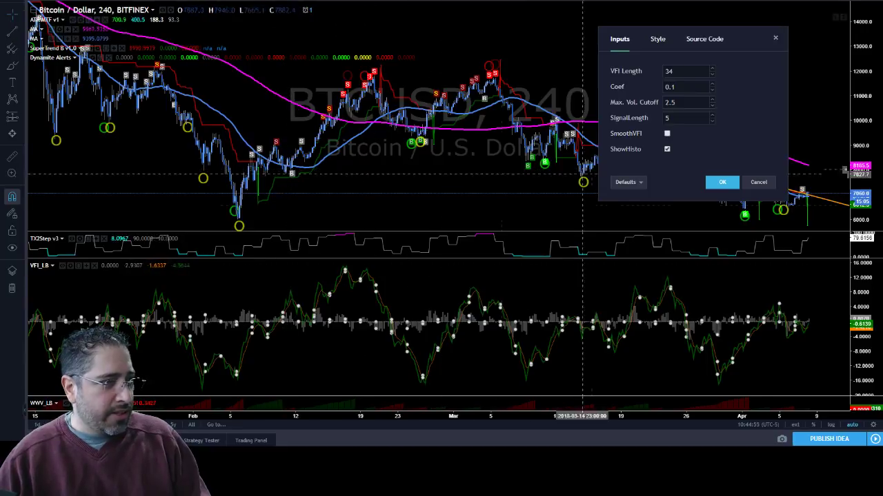
click(683, 118)
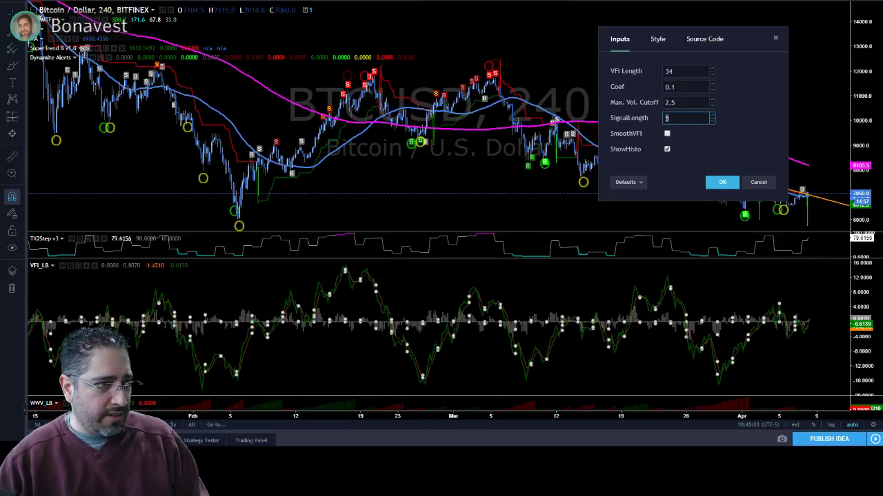
text(10)
click(682, 102)
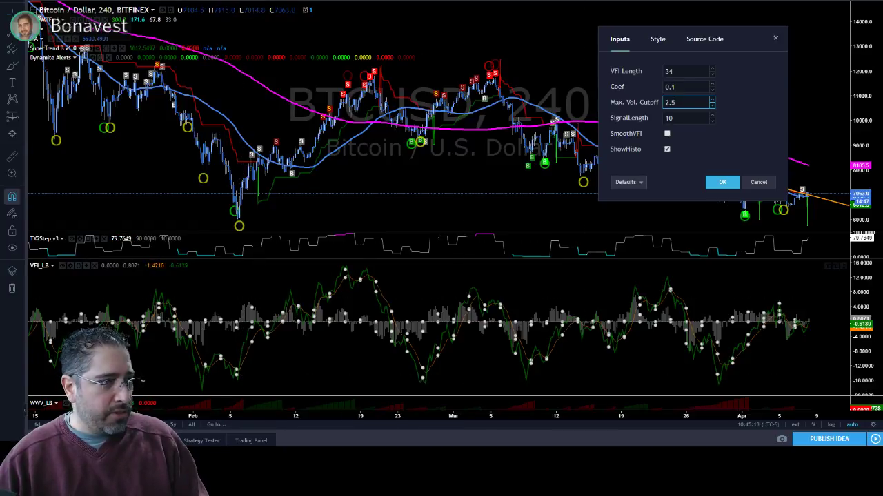
Step: Set the SignalLength of the VFI_LB indicator back to 5
key(Tab)
text(5)
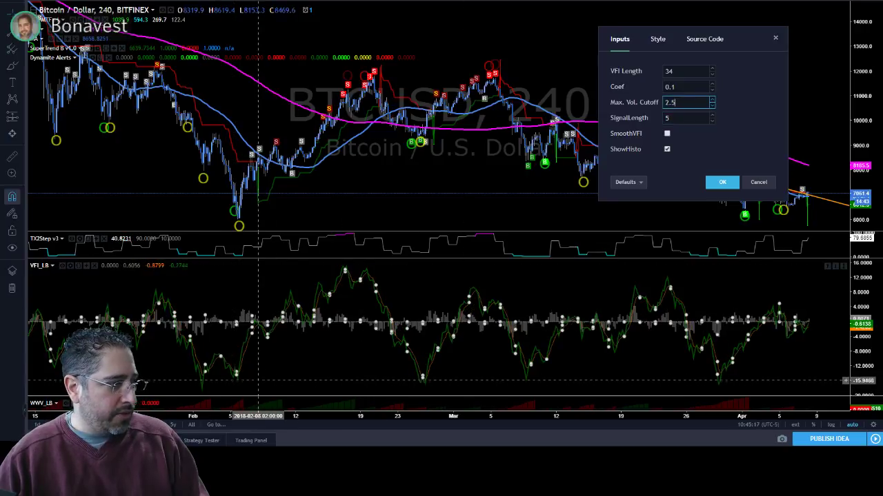
Step: Try the VFI_LB indicator's SignalLength at 10 on a closer view of the February price action
key(Return)
scroll(259, 377, up, 6)
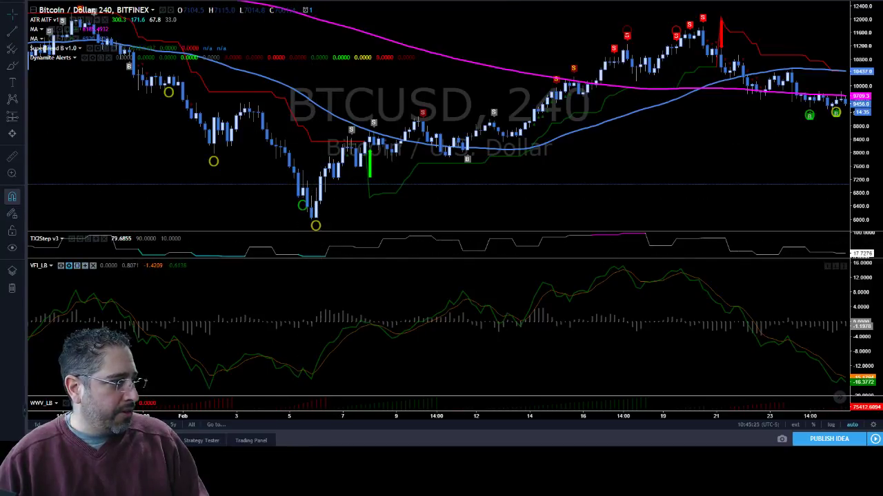
click(68, 265)
drag(506, 136, 696, 101)
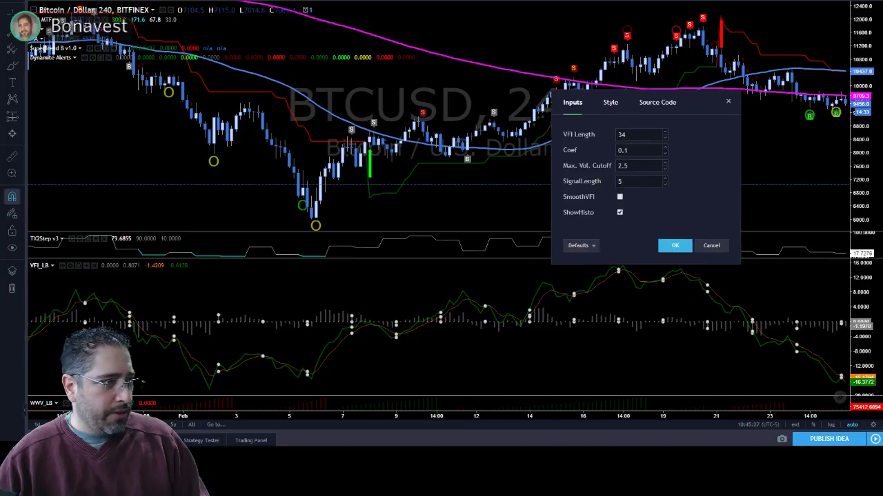
click(641, 180)
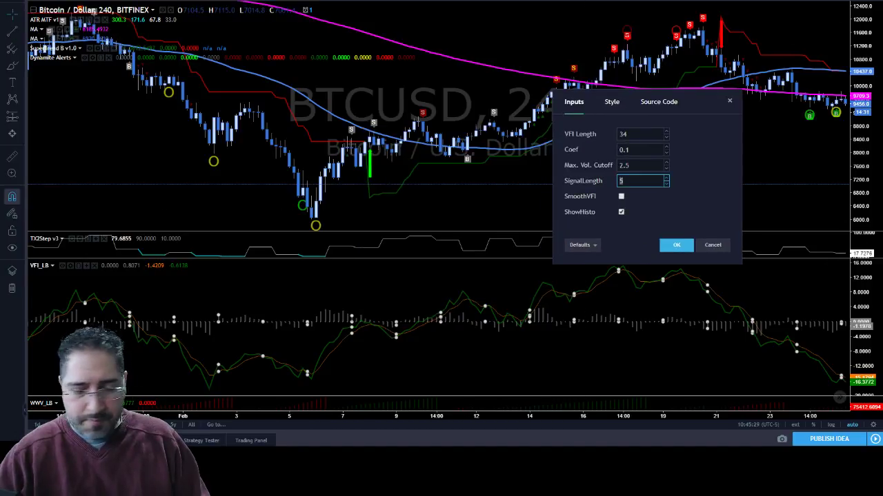
text(10)
click(642, 165)
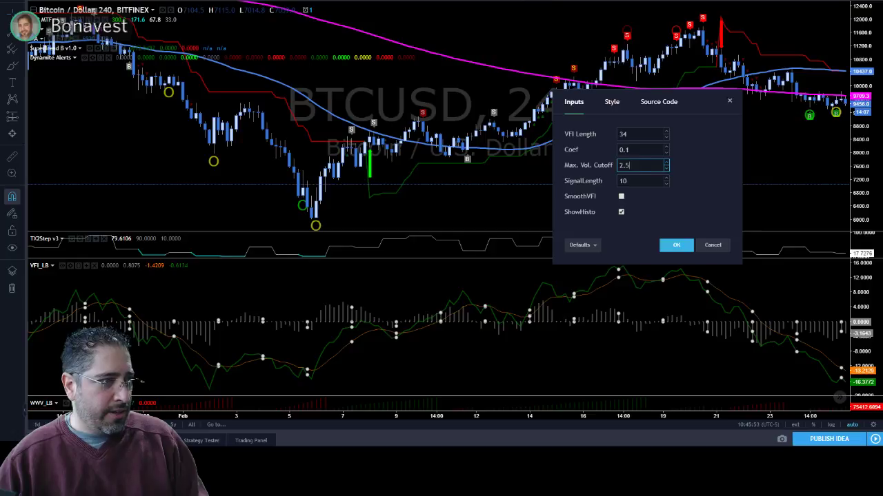
Step: Restore the VFI_LB indicator's SignalLength to 5 and apply the inputs with Max. Vol. Cutoff at 2.5
key(Tab)
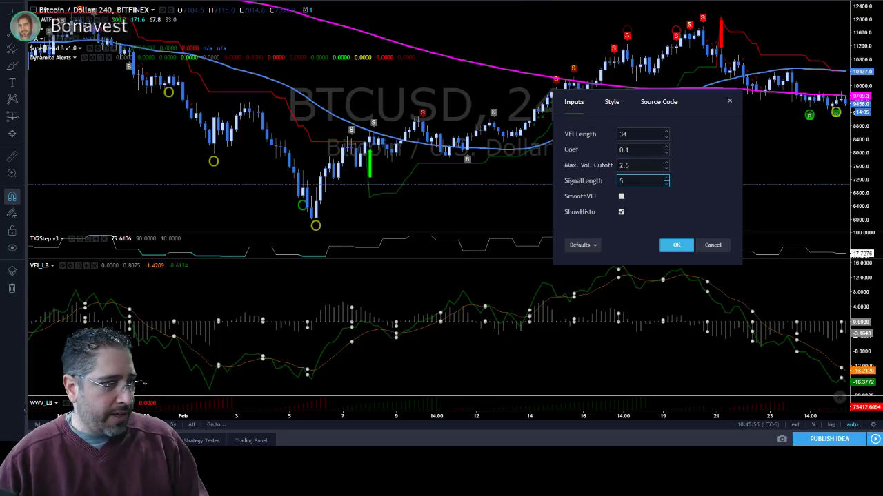
key(shift+Tab)
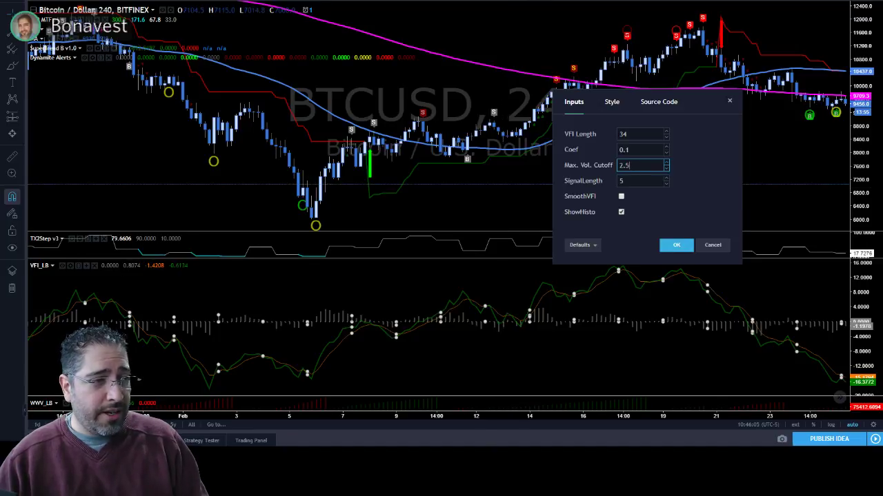
click(677, 244)
Step: Compare the VFI_LB swings with price from February to mid-March and review the indicator's inputs without changing them
drag(756, 158, 480, 155)
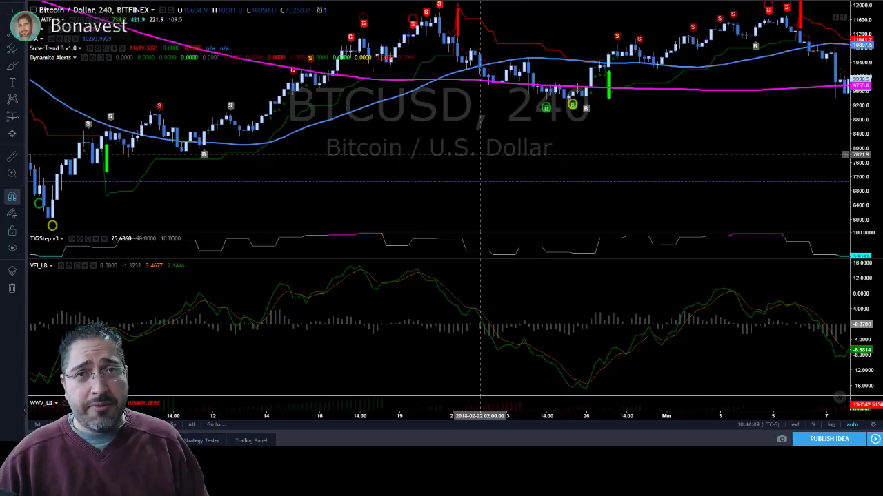
scroll(731, 165, down, 3)
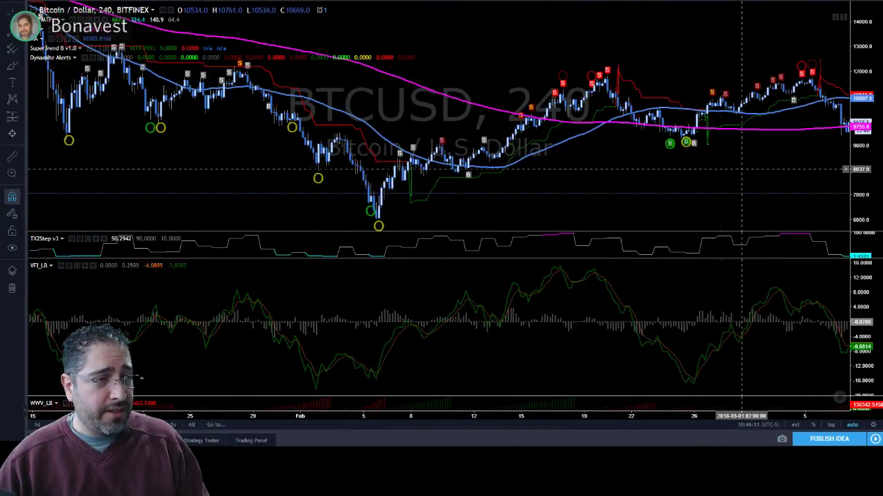
drag(741, 169, 566, 169)
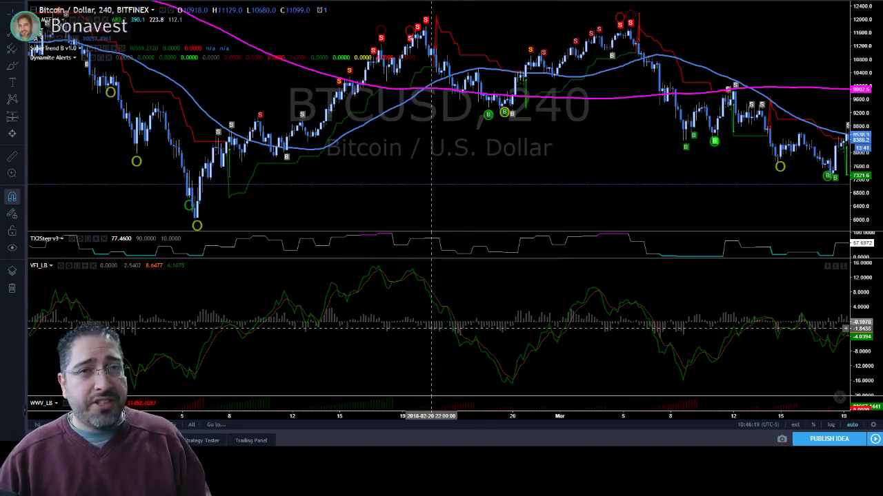
click(68, 265)
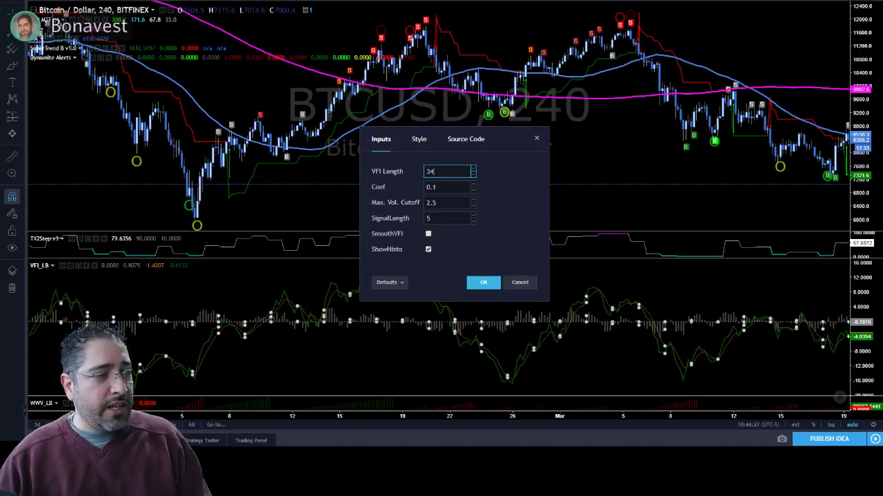
key(Return)
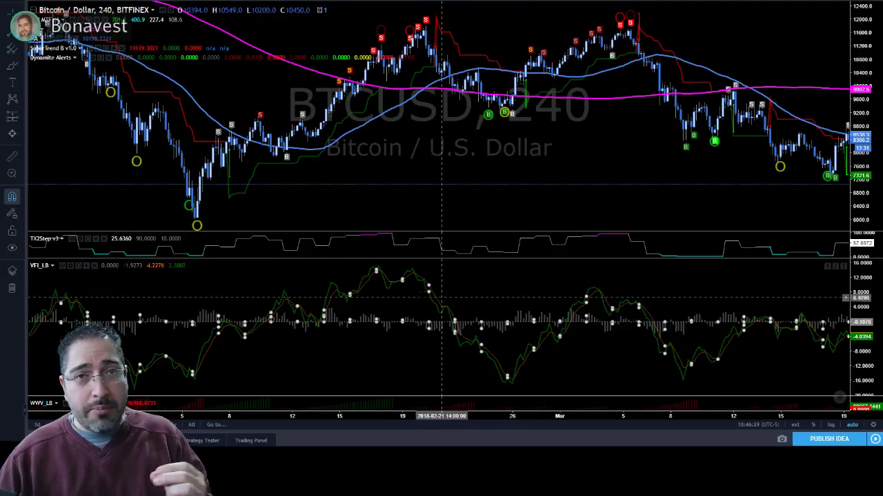